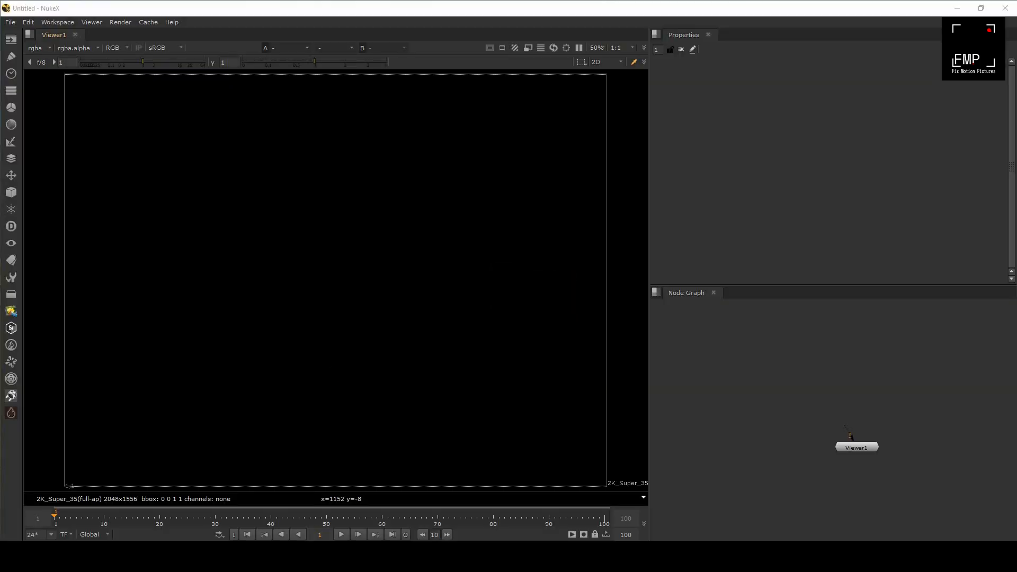
- Import the Ground_01 temple image sequence from the file browser into the node graph
key("alt+Tab")
left_click_drag(262, 253, 812, 395)
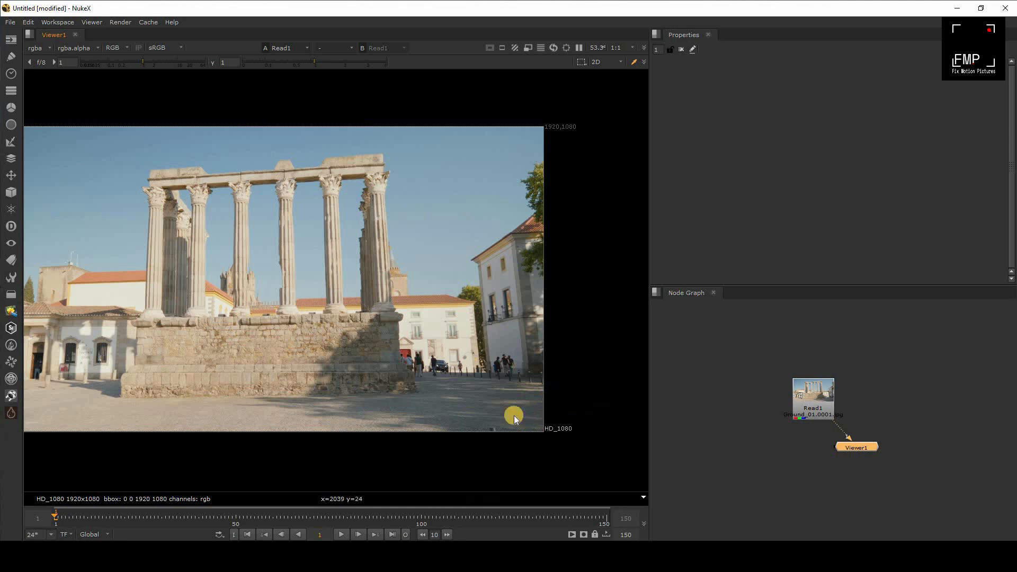
- Set the project's full size format to HD_1080 1920x1080
left_click(727, 392)
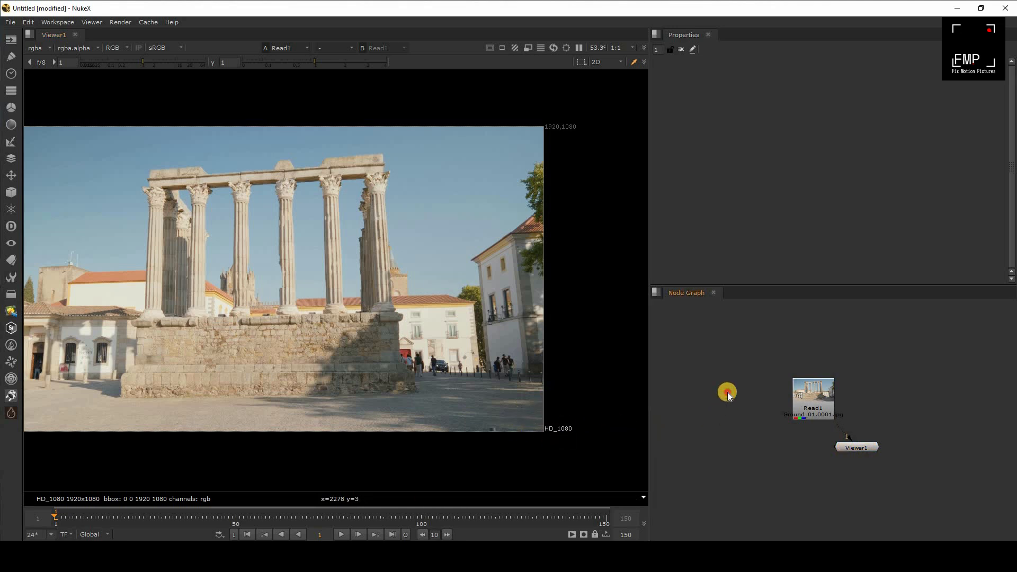
key("s")
scroll(783, 201, "down", 3)
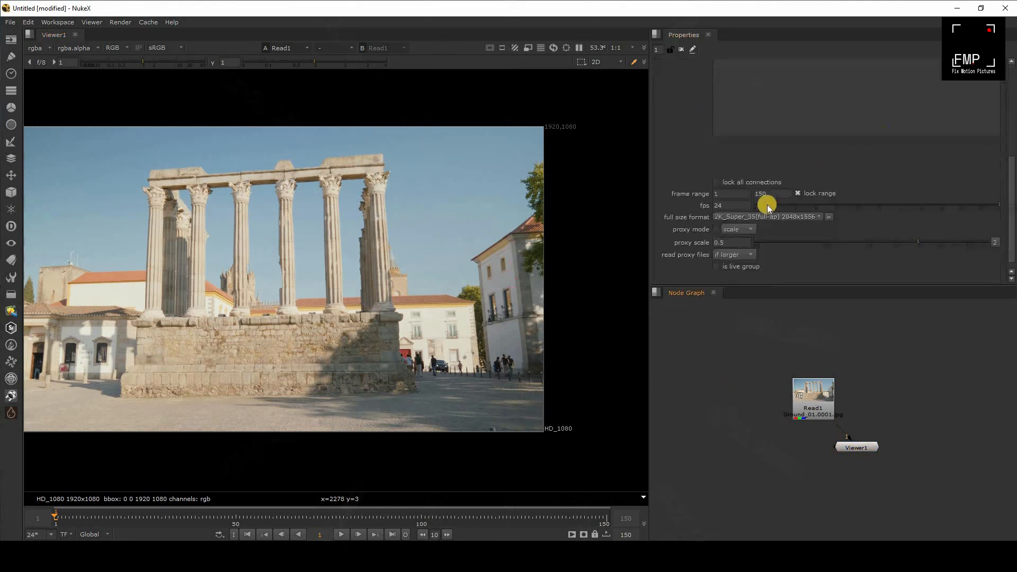
left_click(759, 216)
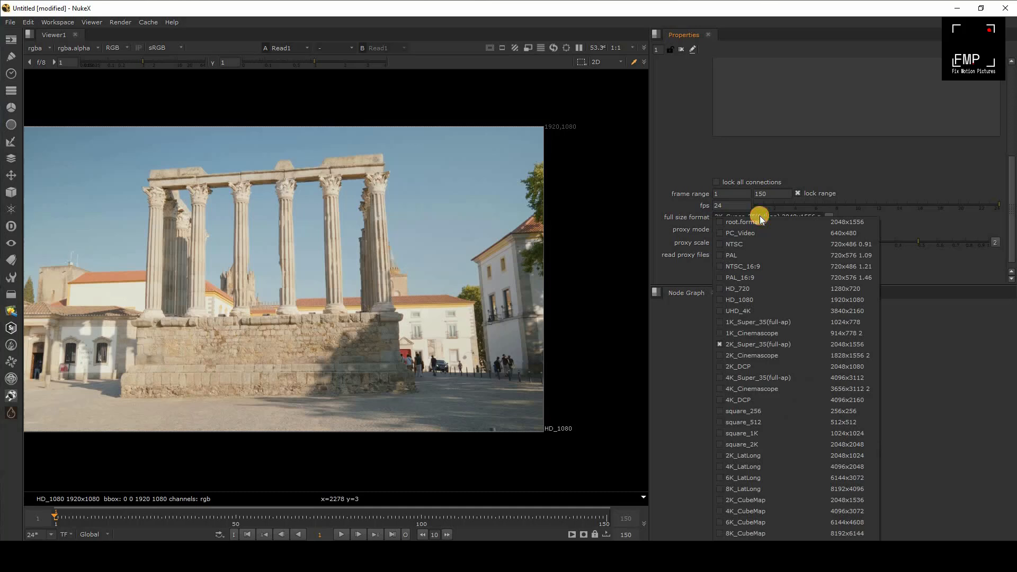
left_click(748, 298)
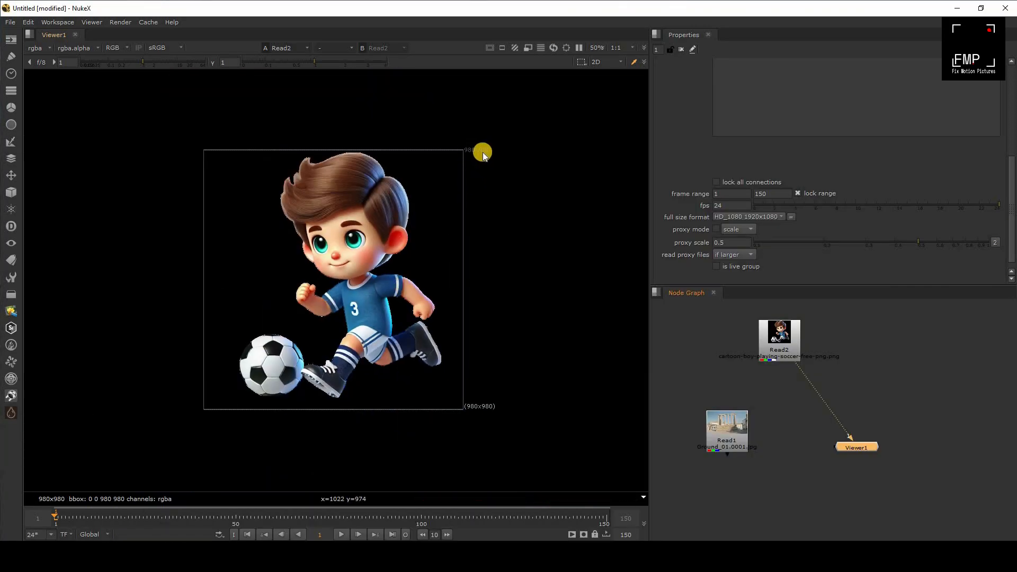
- Display the Ground_01 background and move the viewer node farther away from the image nodes
left_click(720, 436)
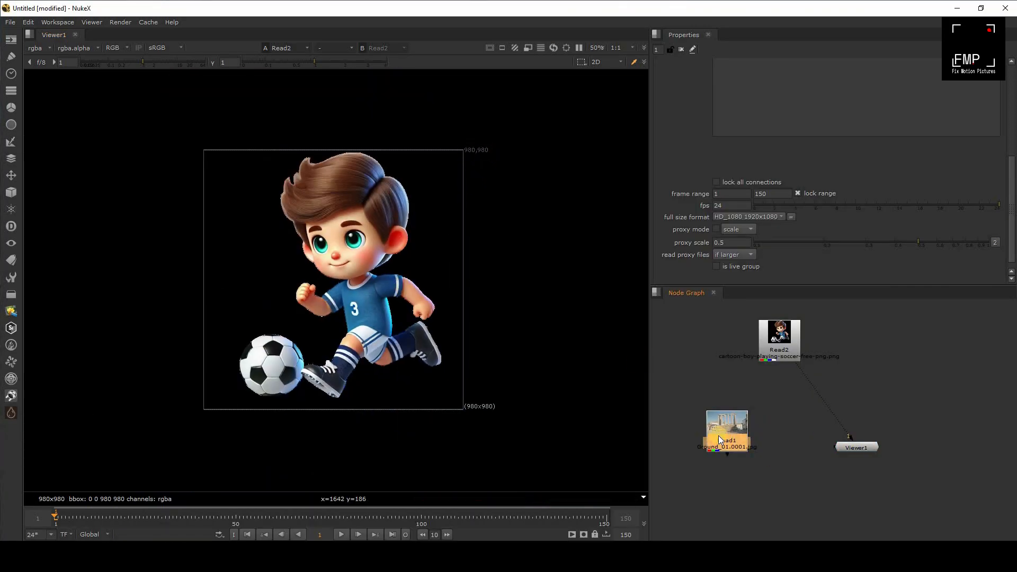
key("1")
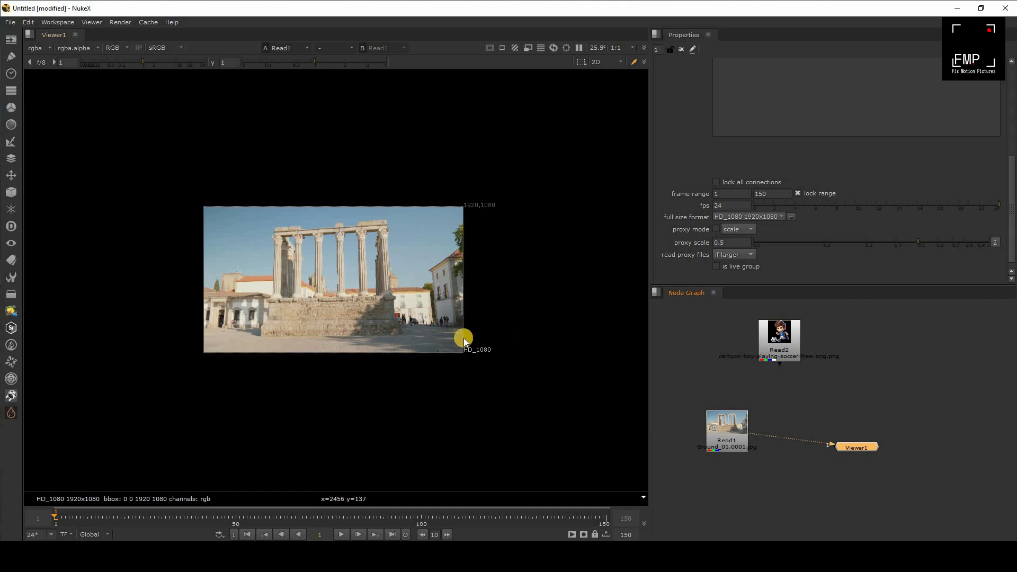
left_click_drag(858, 449, 910, 441)
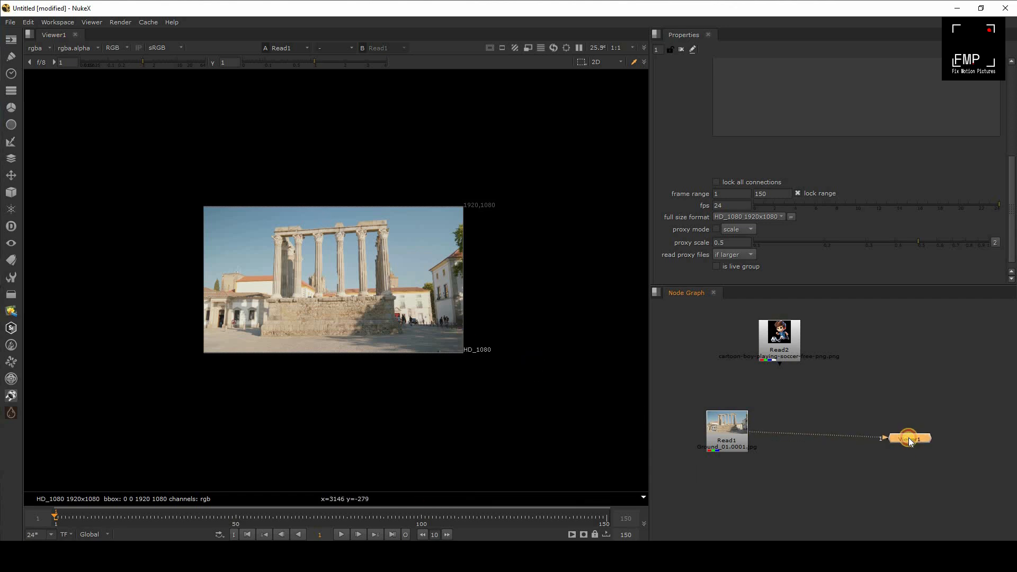
- Merge the soccer boy PNG over the Ground_01 background, display the result and align the boy's node above the Merge
key("m")
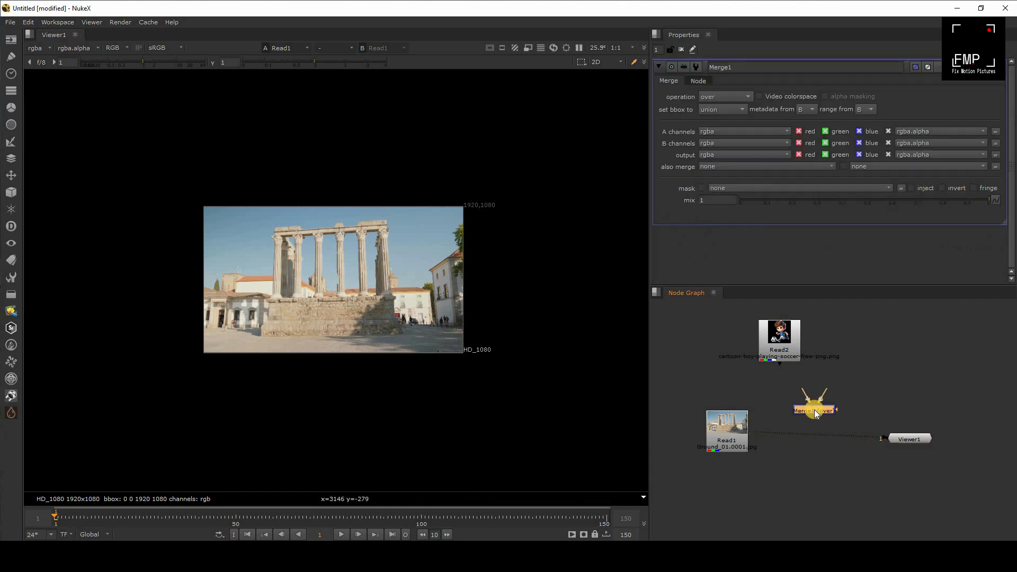
scroll(814, 409, "up", 2)
left_click_drag(825, 386, 737, 422)
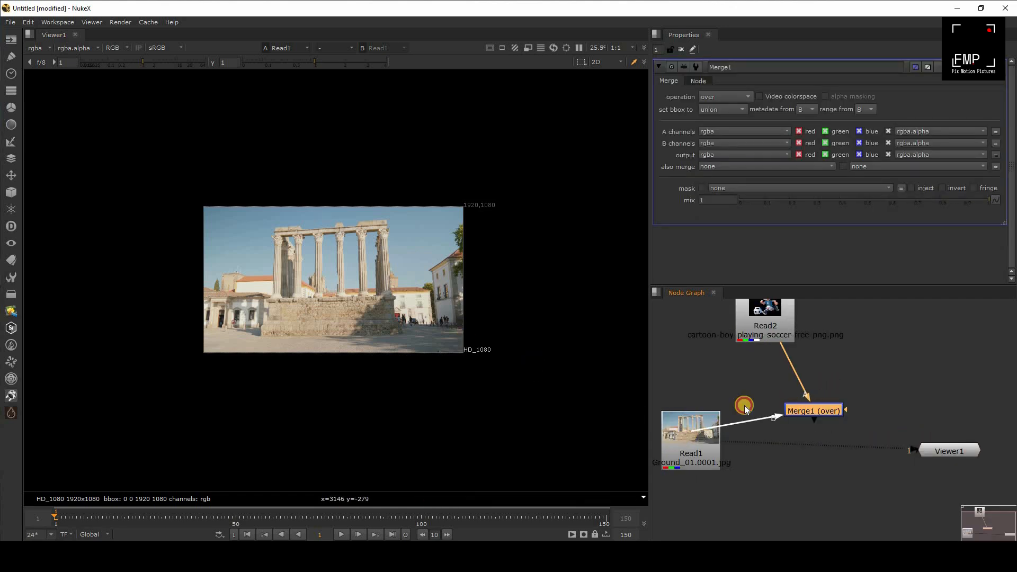
left_click(822, 418)
left_click_drag(823, 419, 815, 451)
key("1")
scroll(781, 371, "down", 2)
left_click(791, 364)
left_click_drag(790, 363, 805, 364)
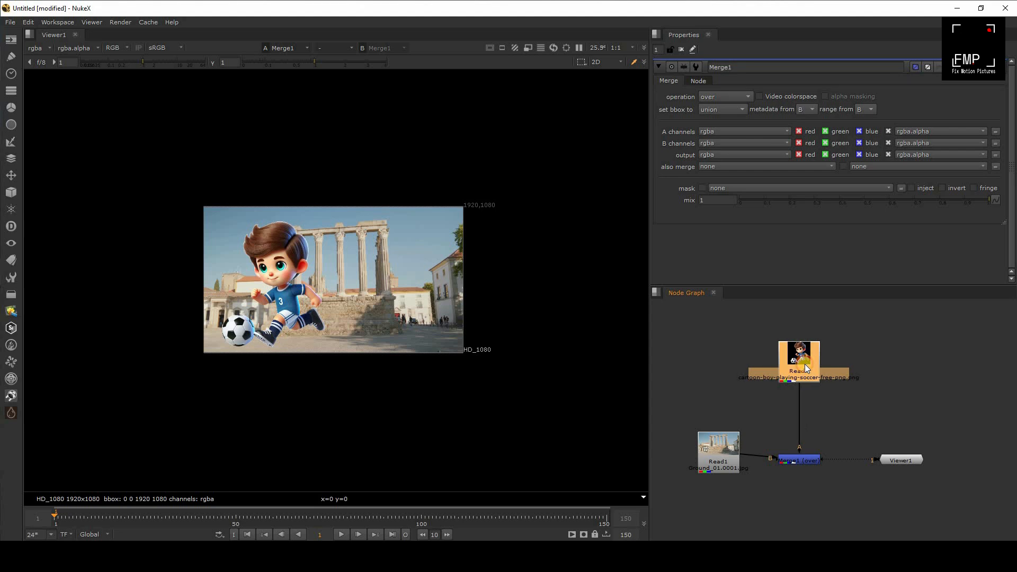
- Add a Transform to the boy image, scale it to 0.76 and move it to about x 826, y -66
double_click(805, 363)
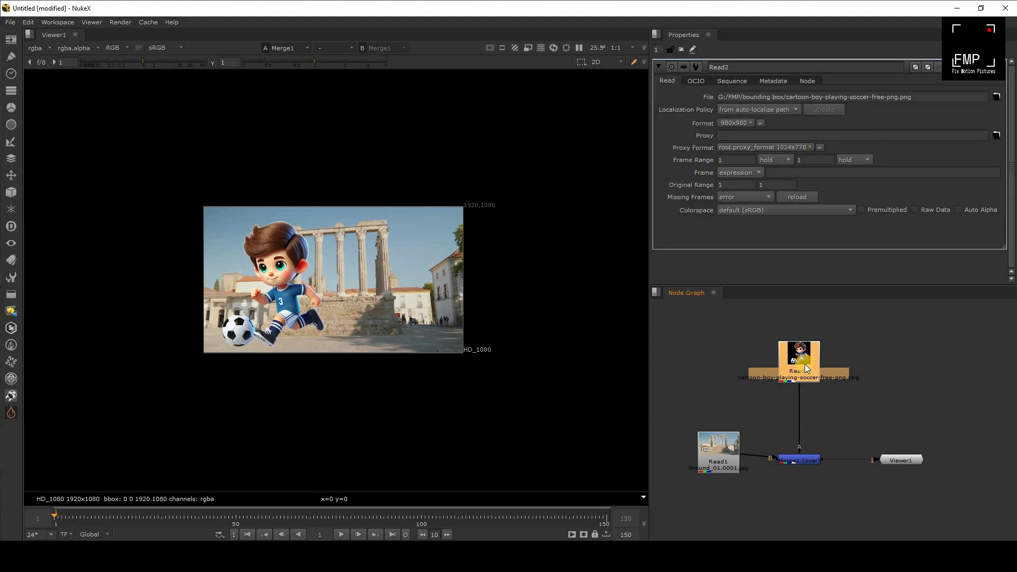
key("t")
left_click_drag(860, 121, 843, 122)
left_click_drag(337, 289, 381, 297)
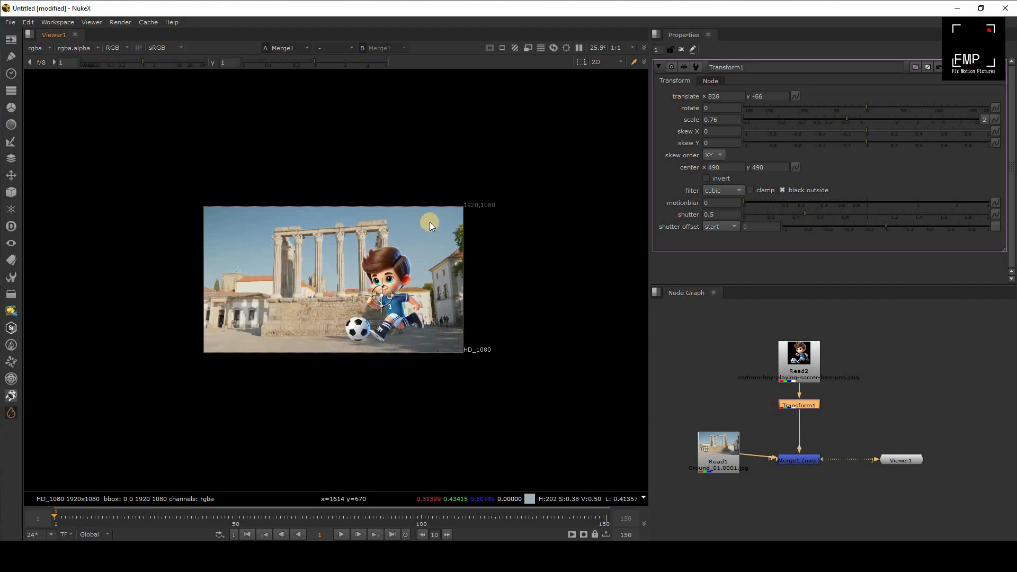
- Move the boy partly beyond the frame's upper-right corner, to about x 1340, y 340
left_click_drag(538, 182, 441, 216)
left_click_drag(528, 314, 450, 364)
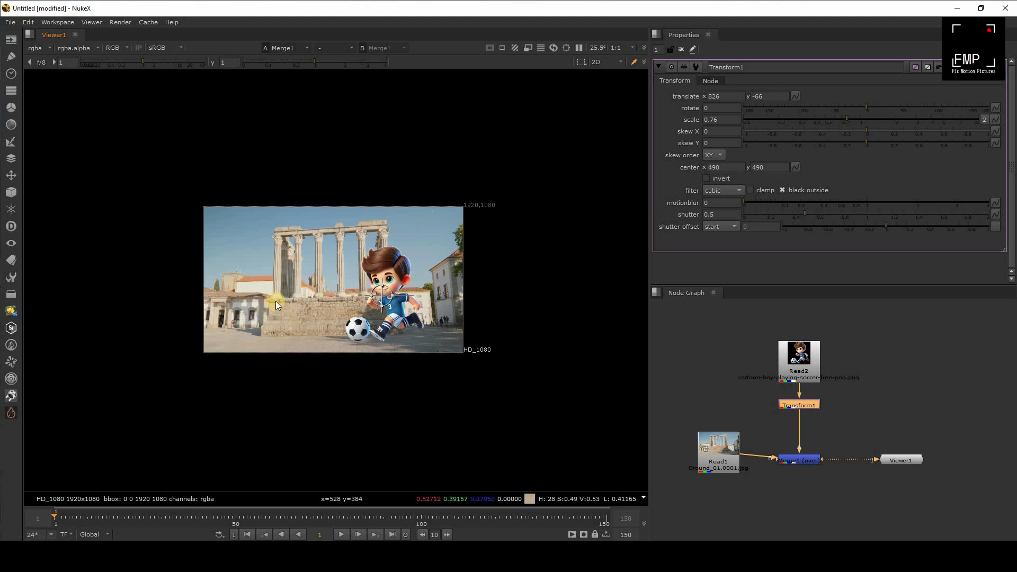
scroll(382, 298, "up", 3)
left_click_drag(381, 298, 488, 266)
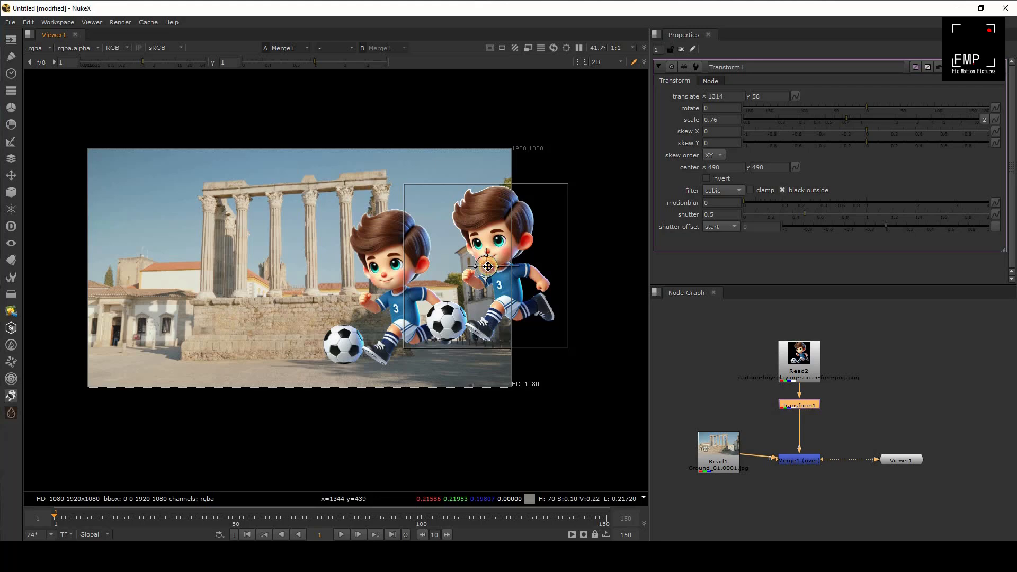
left_click_drag(487, 267, 494, 265)
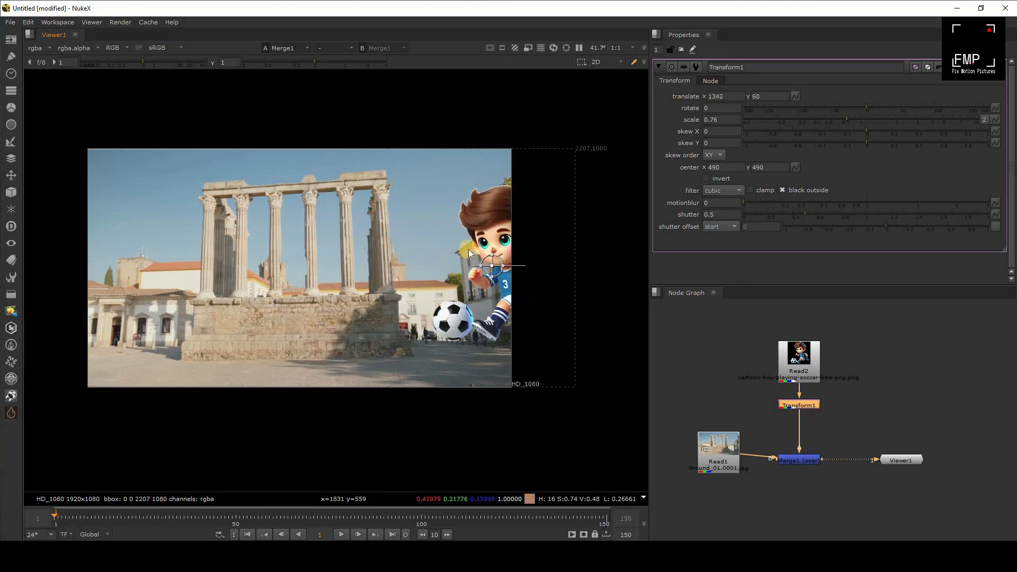
middle_click_drag(452, 228, 376, 231)
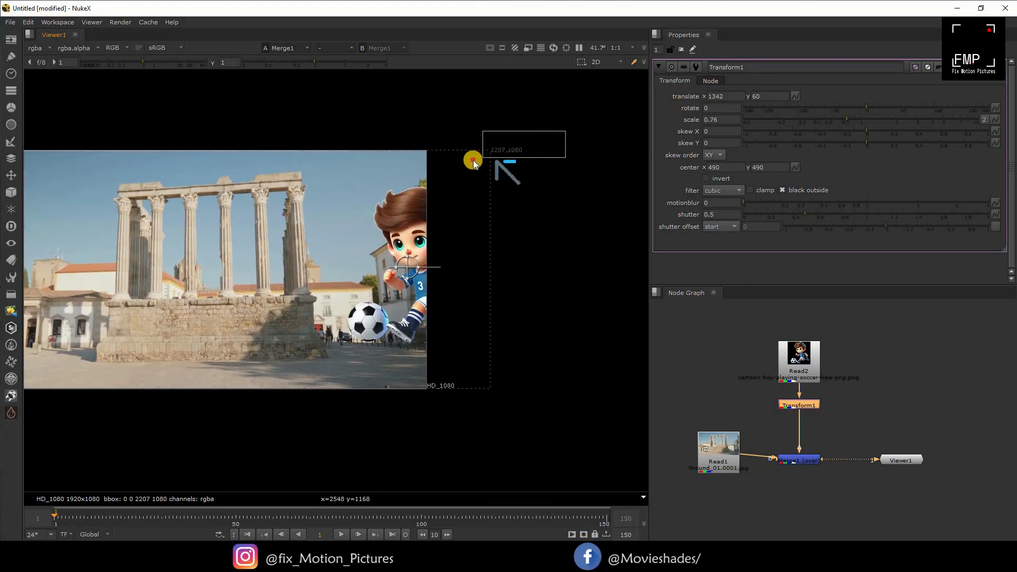
left_click_drag(407, 267, 405, 194)
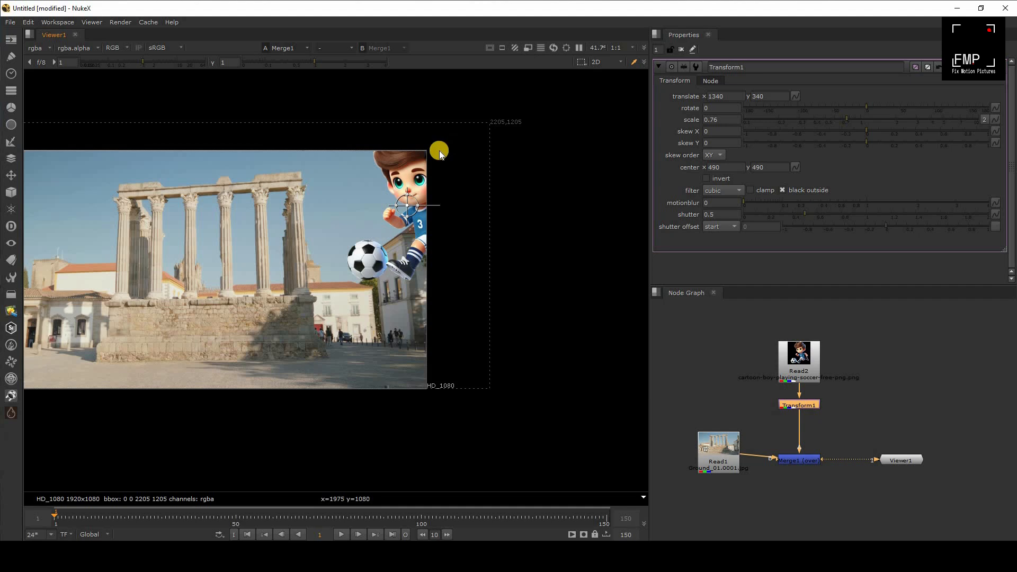
- Examine the merged image's bounding box where it extends beyond the HD frame above and beside the boy
left_click(496, 121)
left_click_drag(554, 348, 405, 412)
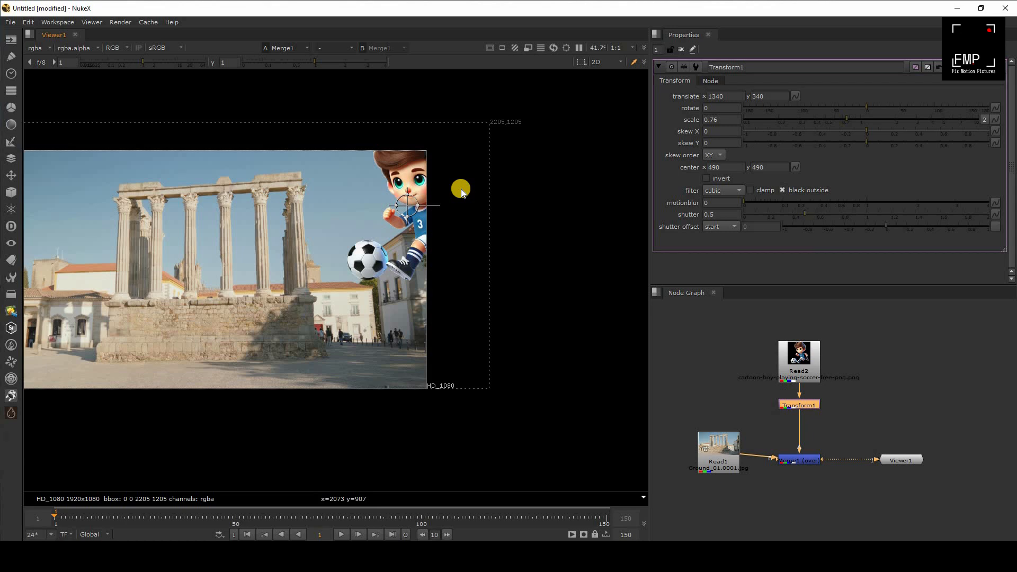
left_click_drag(472, 374, 418, 411)
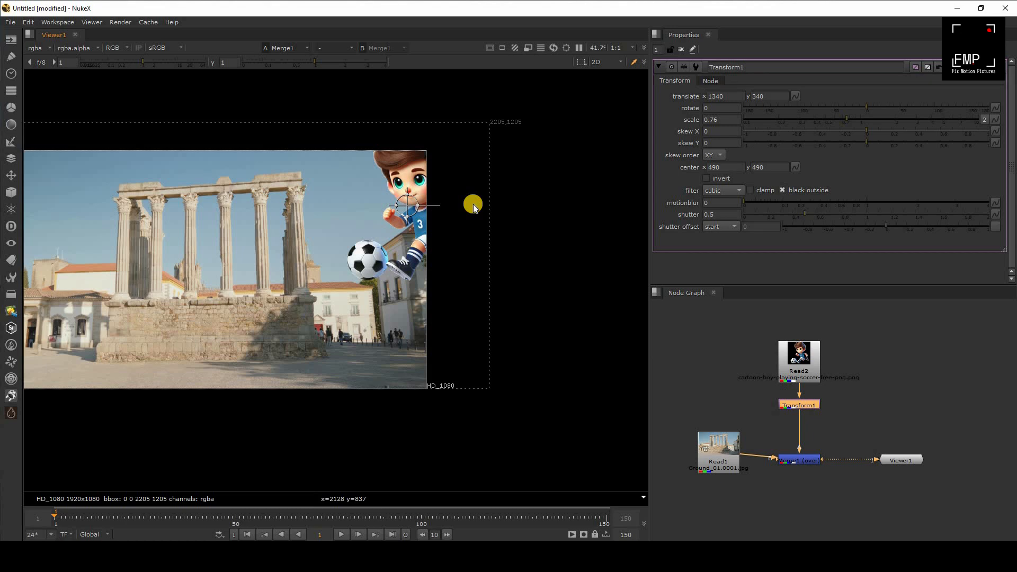
middle_click_drag(446, 269, 471, 229)
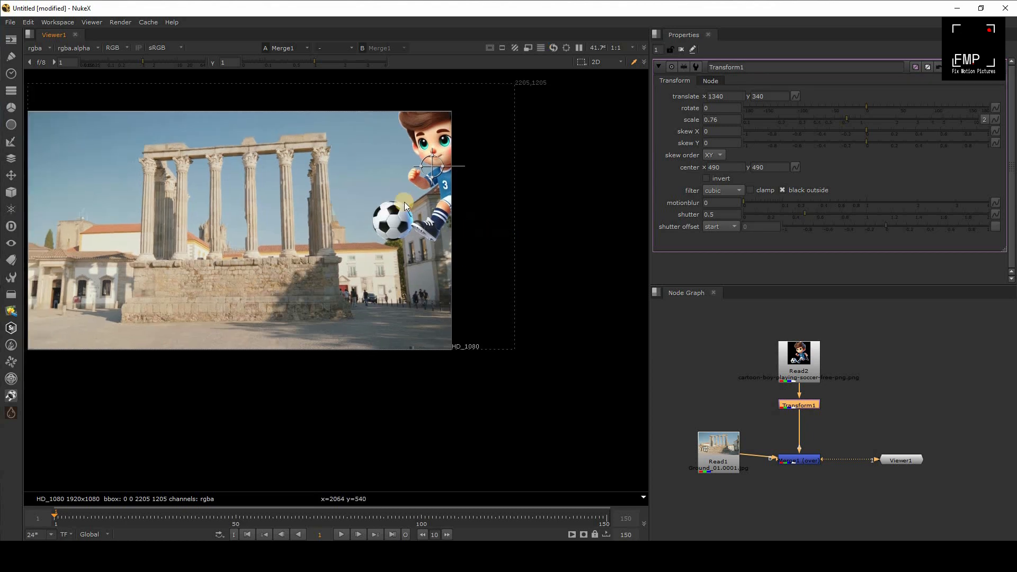
scroll(326, 213, "down", 1)
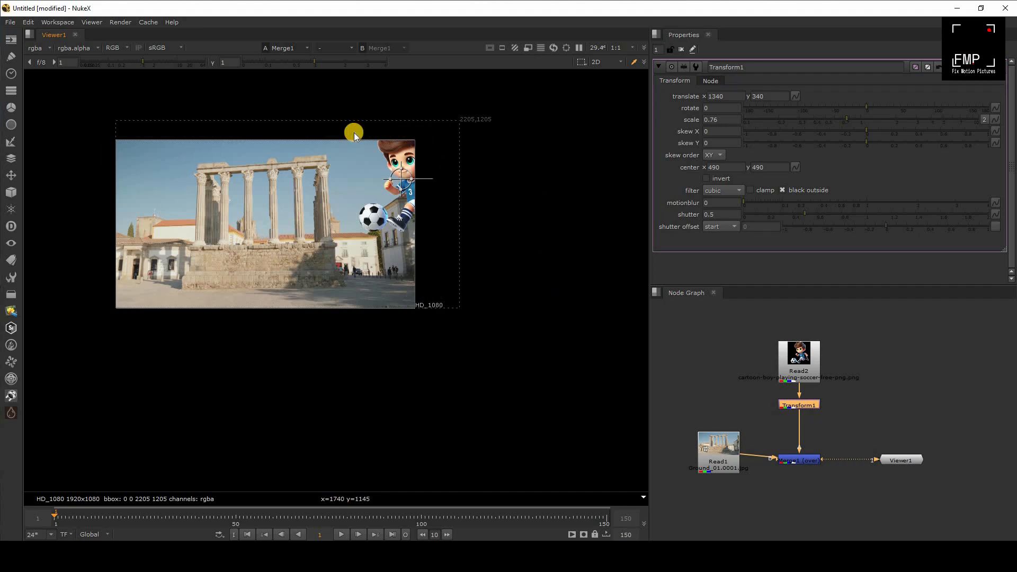
left_click_drag(238, 133, 438, 163)
left_click_drag(440, 206, 435, 265)
left_click_drag(137, 161, 345, 253)
left_click(443, 258)
left_click(436, 214)
left_click(444, 152)
left_click(409, 130)
- Add a Reformat node after the Merge, display it and check the bounding box around the frame
middle_click_drag(724, 432, 706, 350)
left_click_drag(692, 361, 691, 368)
middle_click_drag(763, 360, 708, 370)
left_click_drag(833, 387, 914, 386)
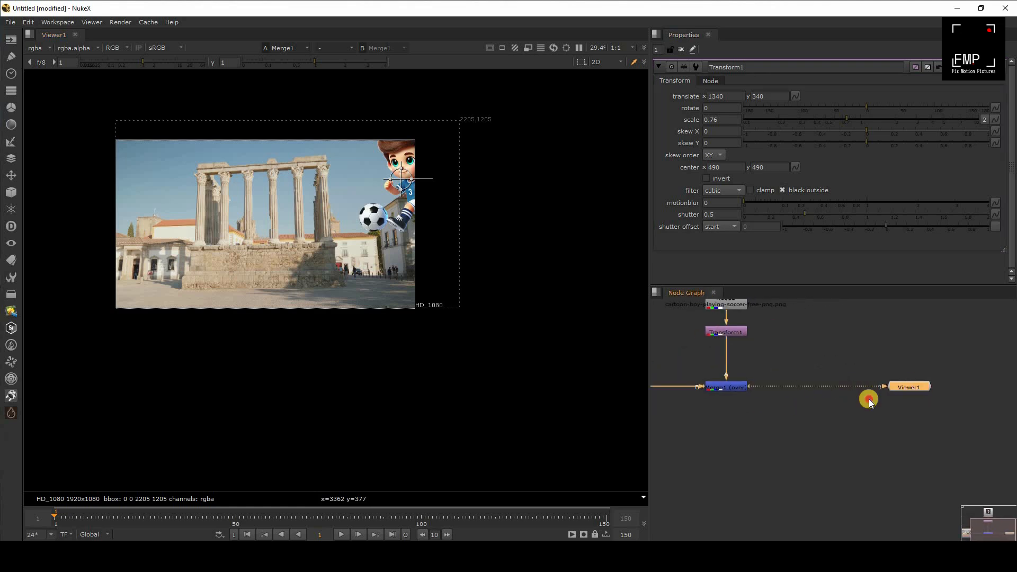
double_click(729, 387)
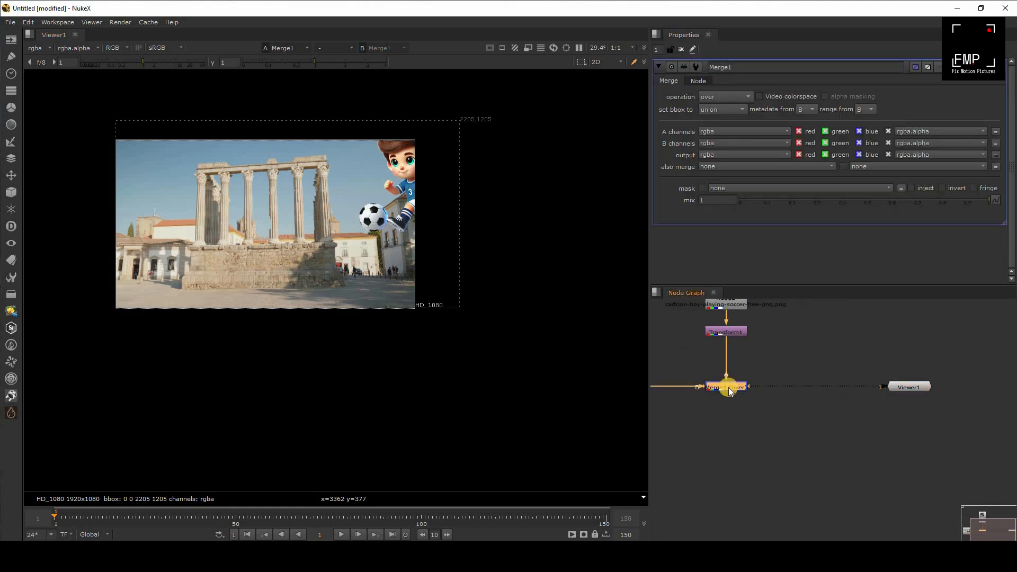
key("Tab")
type("Reformat")
key("Return")
key("1")
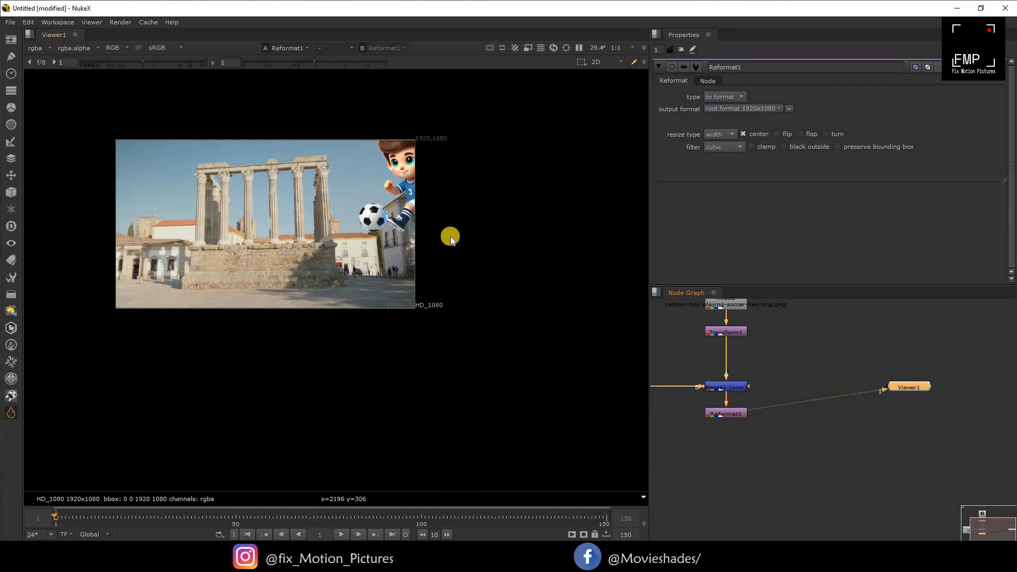
left_click_drag(429, 177, 459, 230)
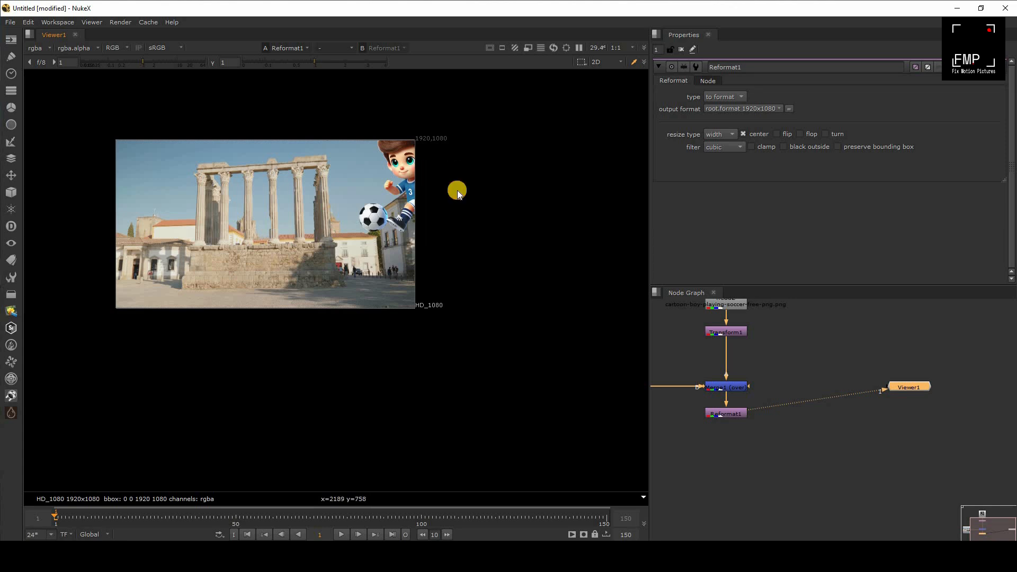
left_click_drag(443, 185, 454, 230)
- Add a CopyBBox node with input A from the Ground_01 background and input B from the Merge
left_click_drag(725, 413, 703, 440)
left_click(762, 441)
key("Tab")
type("bbox")
key("Return")
left_click_drag(823, 409, 783, 350)
left_click_drag(836, 386, 683, 346)
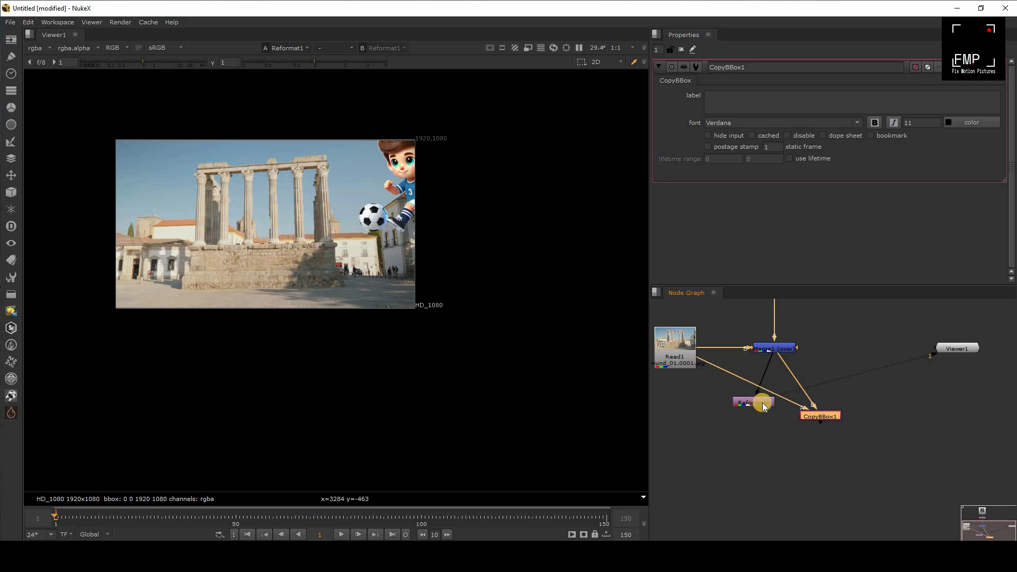
- Set the Reformat node apart from the CopyBBox, and view the Merge and CopyBBox outputs in turn
left_click_drag(762, 403, 730, 455)
left_click(821, 416)
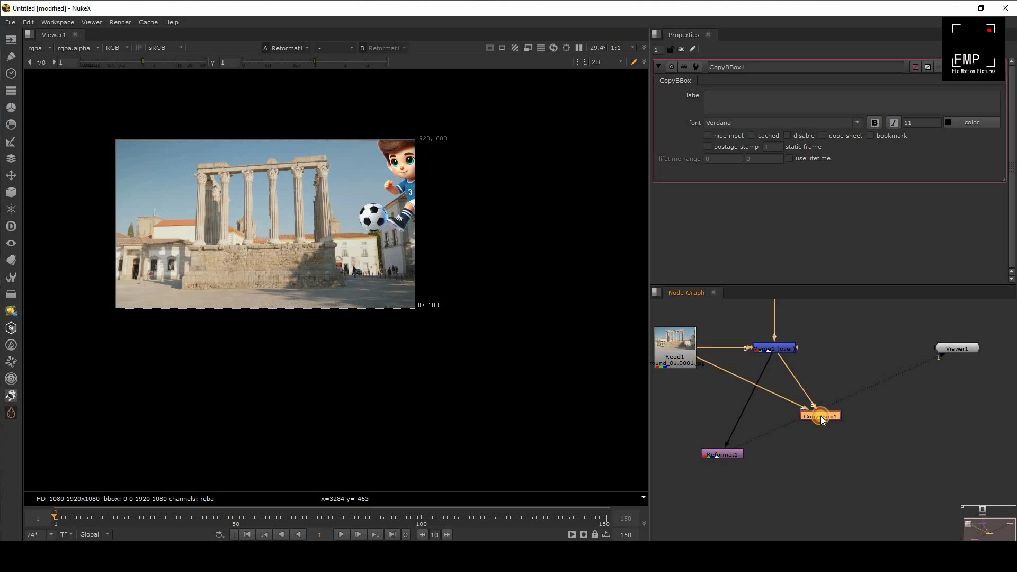
left_click(777, 350)
key("1")
left_click(815, 415)
key("1")
- Add a Crop node to the Merge output and compare the Merge and Crop results in the viewer
left_click(821, 444)
key("Tab")
type("crop")
left_click(763, 379)
left_click(790, 347)
key("1")
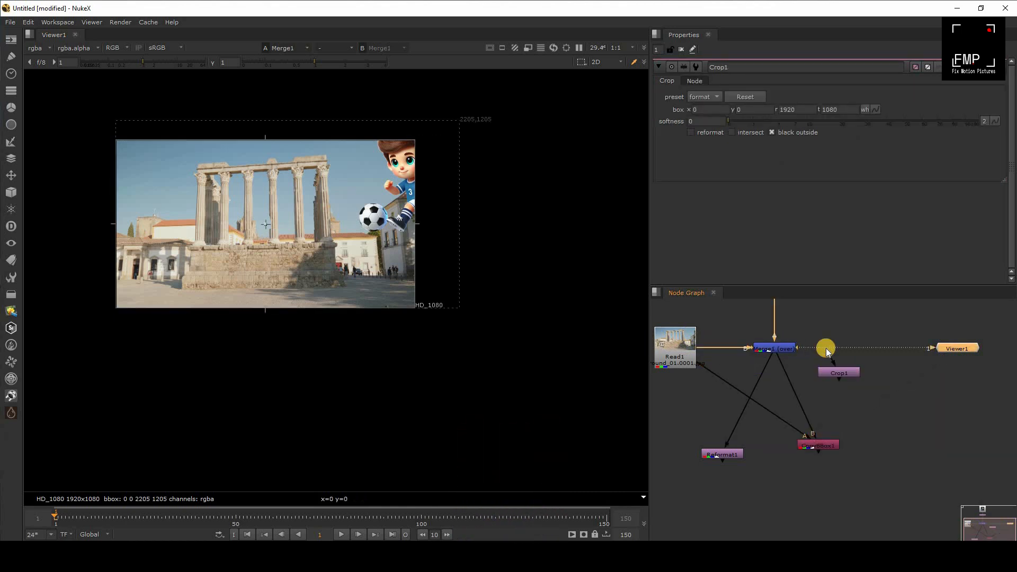
left_click(833, 371)
key("1")
left_click(849, 341)
- Arrange the Crop and CopyBBox nodes below the Merge beside the Reformat, and select all three nodes
left_click_drag(844, 367, 864, 390)
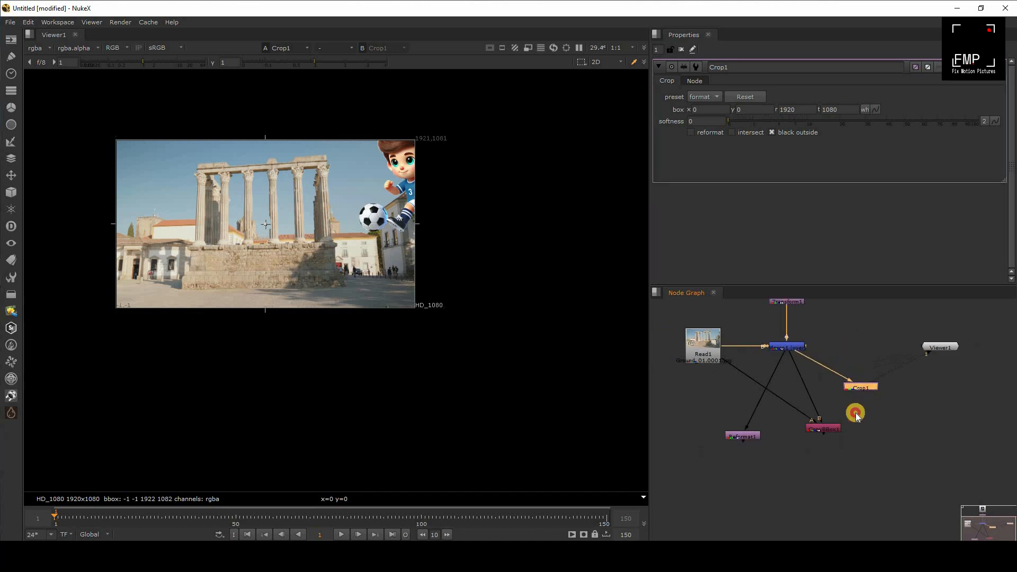
left_click_drag(827, 428, 820, 429)
left_click_drag(857, 389, 863, 415)
left_click_drag(728, 454, 868, 409)
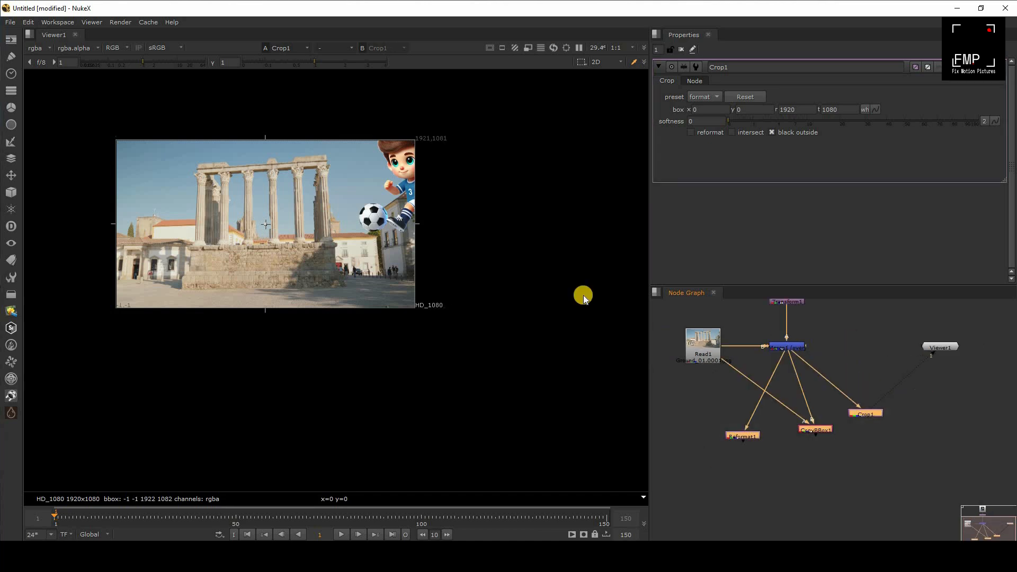